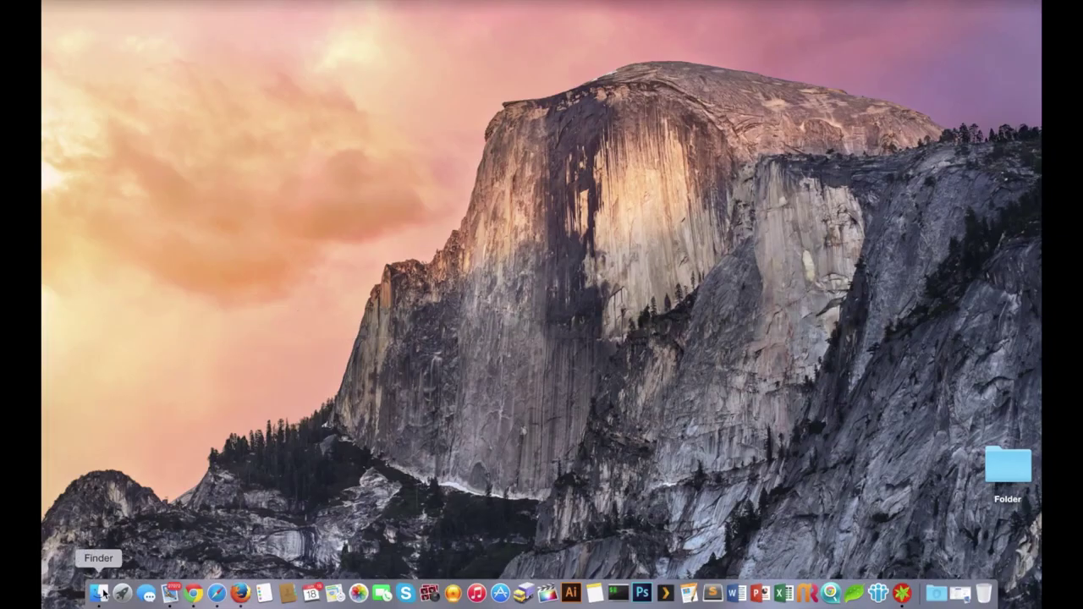
Launch Qfinder.app from Finder's Applications folder to scan for QNAP NAS devices
{"action": "left_click", "coordinate": [102, 595]}
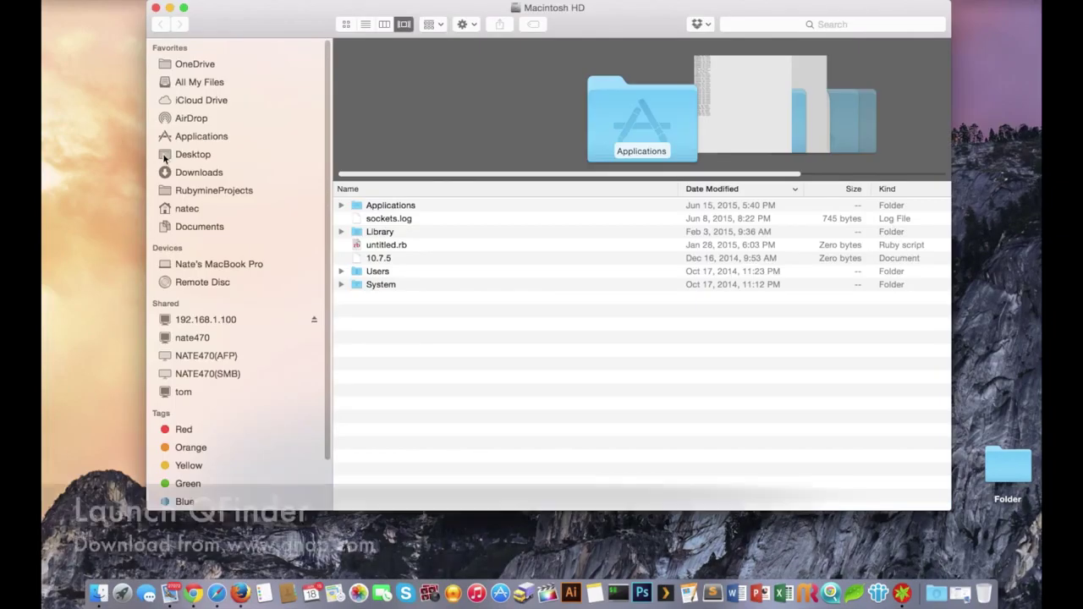
{"action": "left_click", "coordinate": [177, 137]}
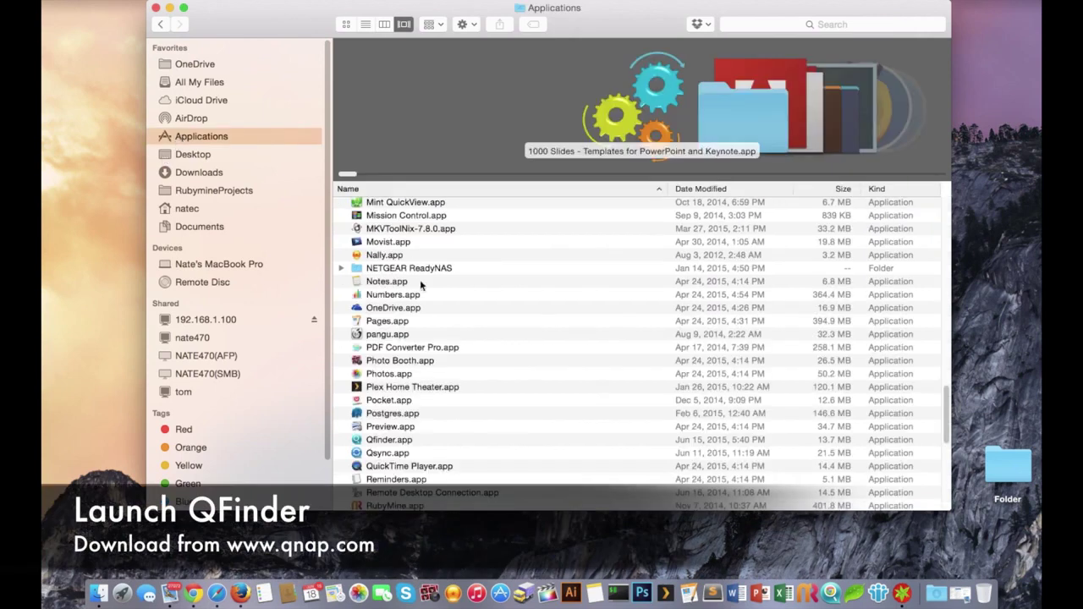
{"action": "double_click", "coordinate": [378, 441]}
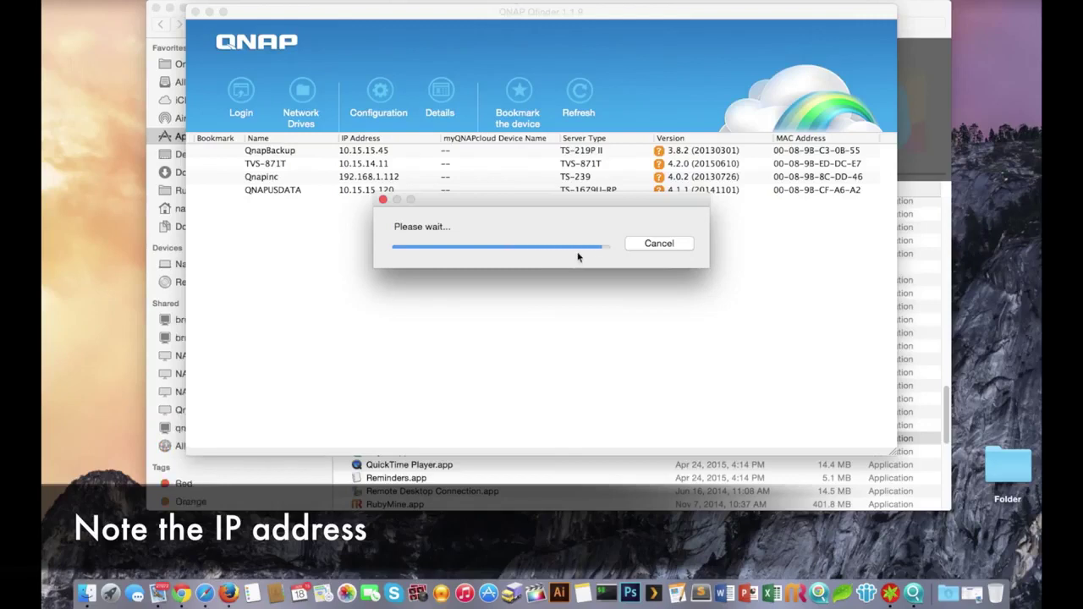
Select the TVS-871T NAS in Qfinder to read its IP 10.15.14.11, then return to Finder
{"action": "left_click", "coordinate": [354, 163]}
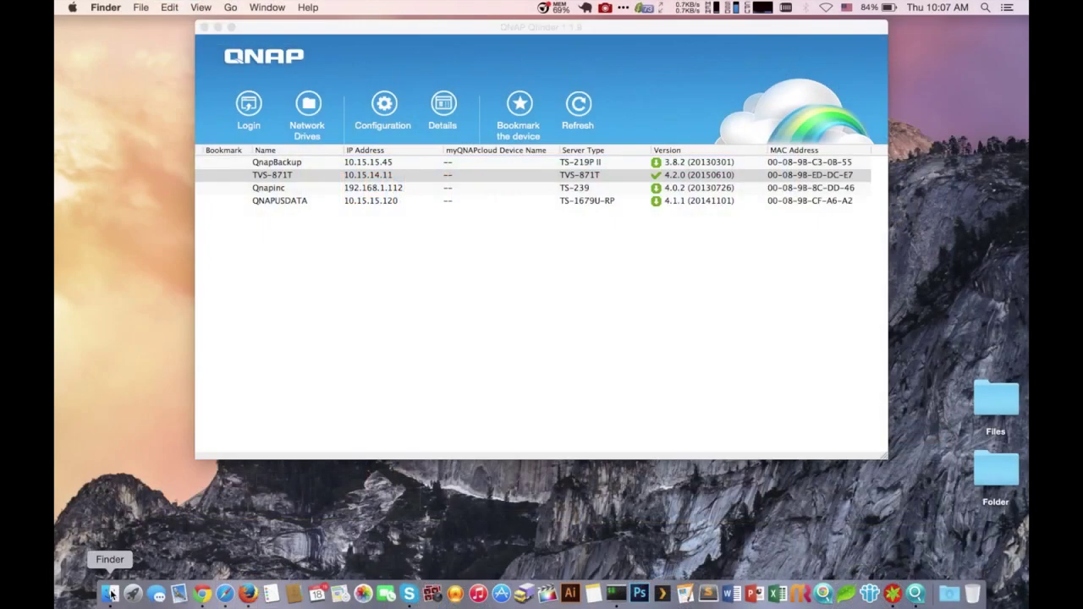
{"action": "left_click", "coordinate": [111, 595]}
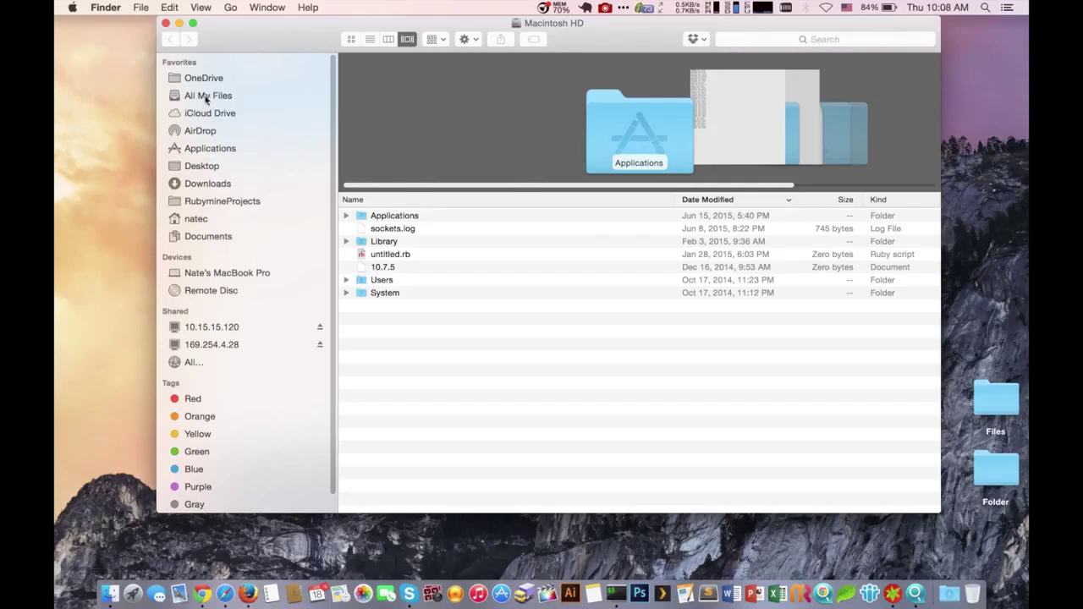
Use Go > Connect to Server to replace the old address with smb://10.15.14.11 and connect
{"action": "left_click", "coordinate": [230, 8]}
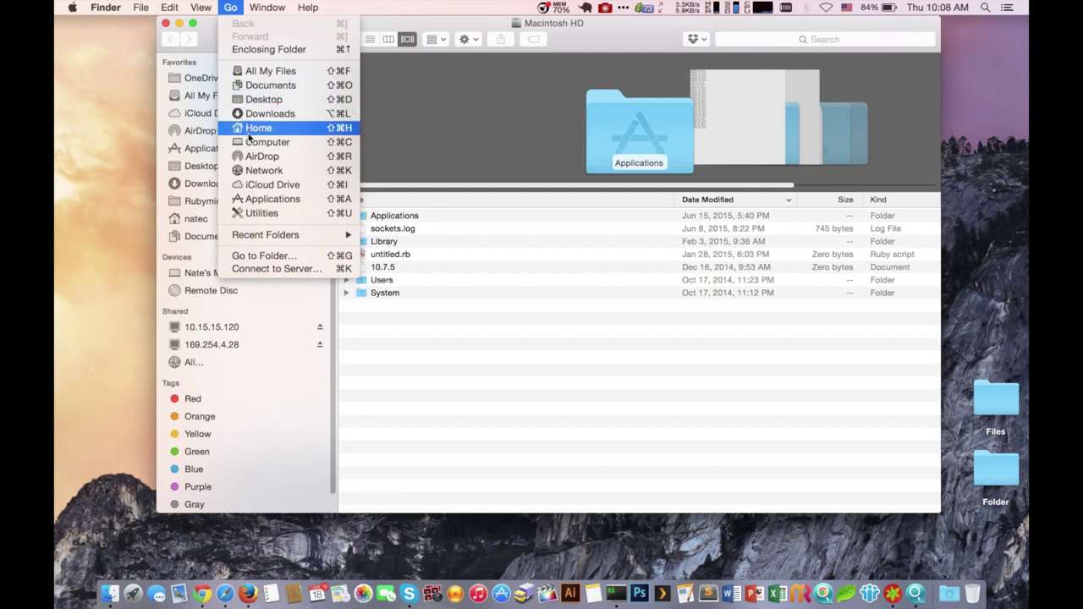
{"action": "left_click", "coordinate": [259, 269]}
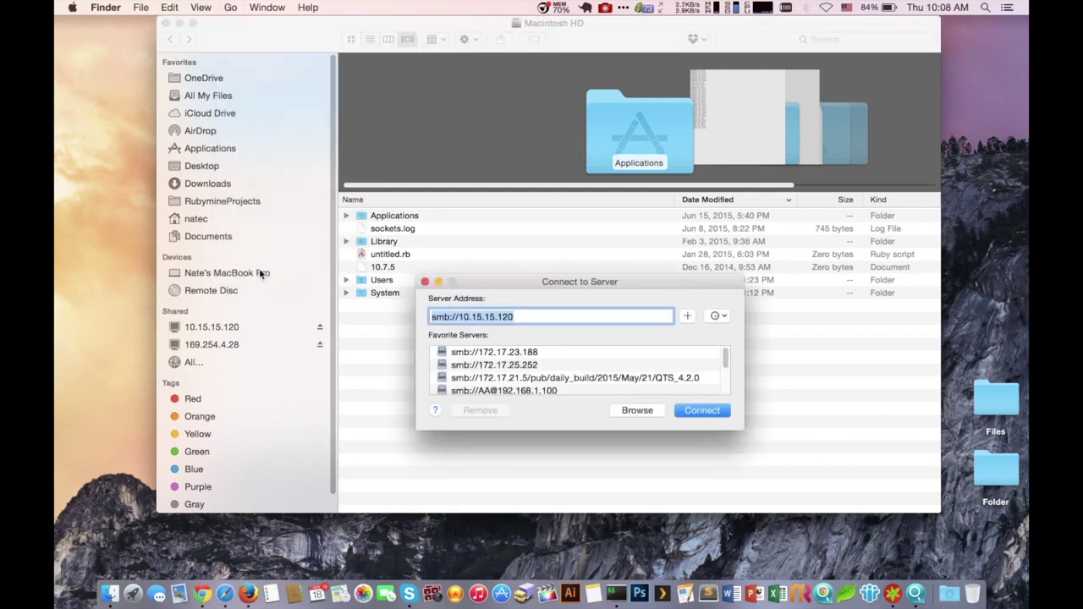
{"action": "left_click", "coordinate": [525, 316]}
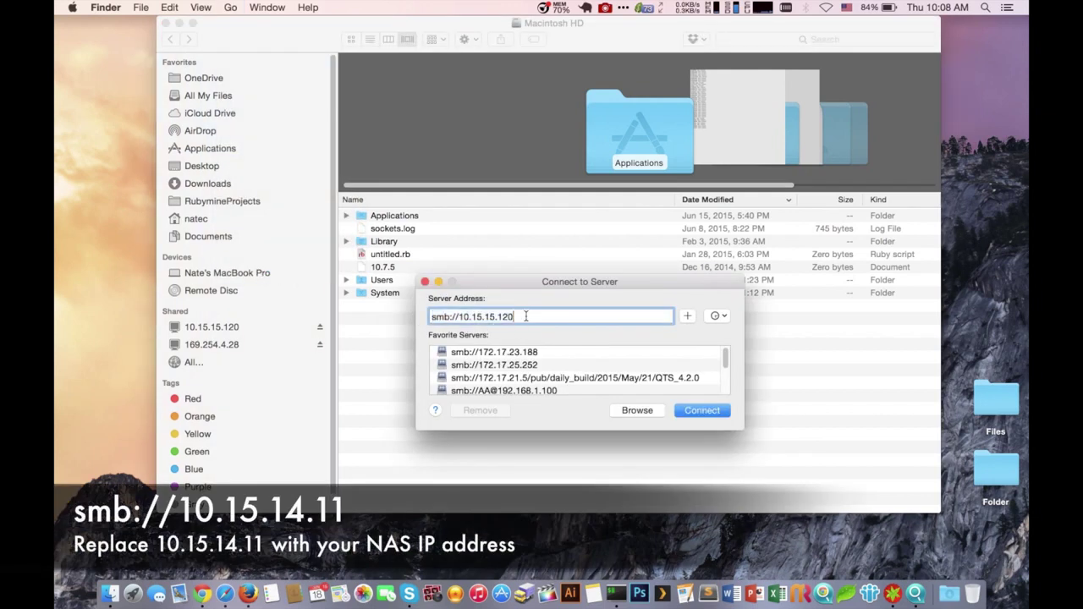
{"action": "triple_click", "coordinate": [539, 317]}
{"action": "key", "text": "BackSpace"}
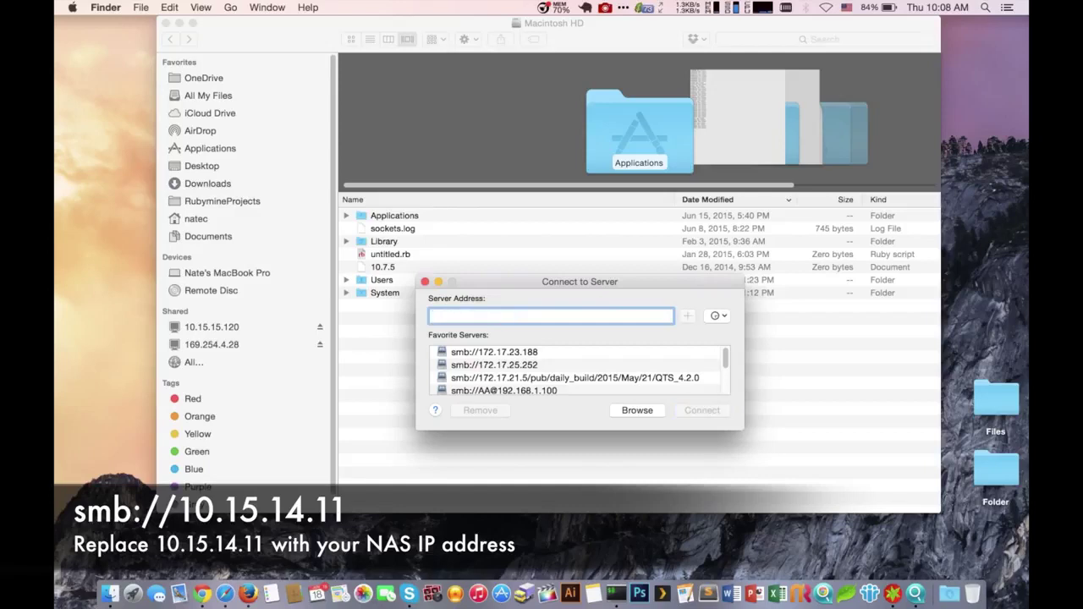
{"action": "type", "text": "smb://10.15.14.11"}
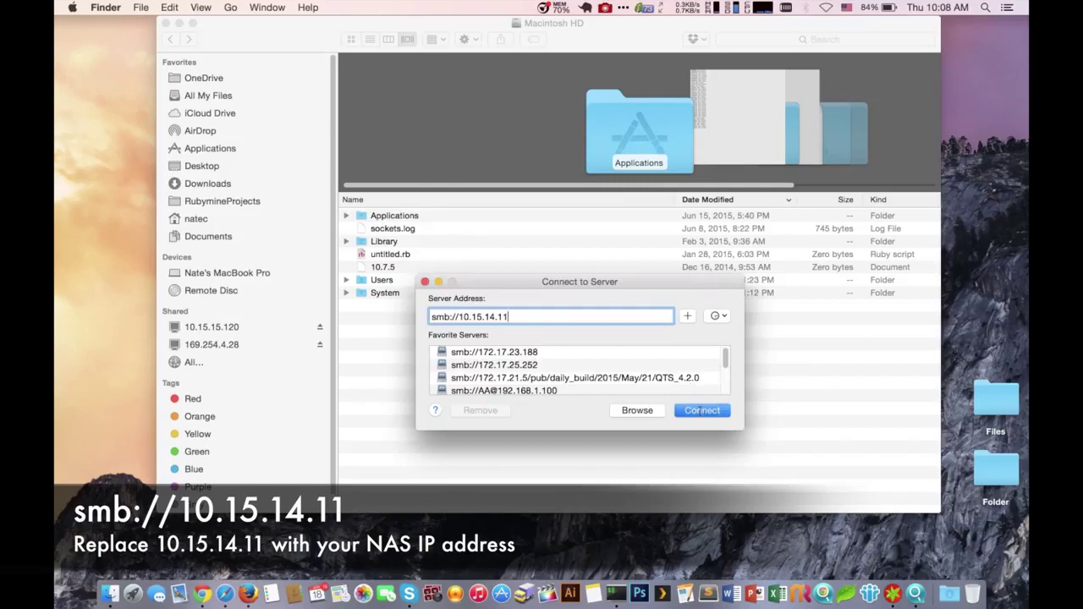
{"action": "left_click", "coordinate": [700, 409]}
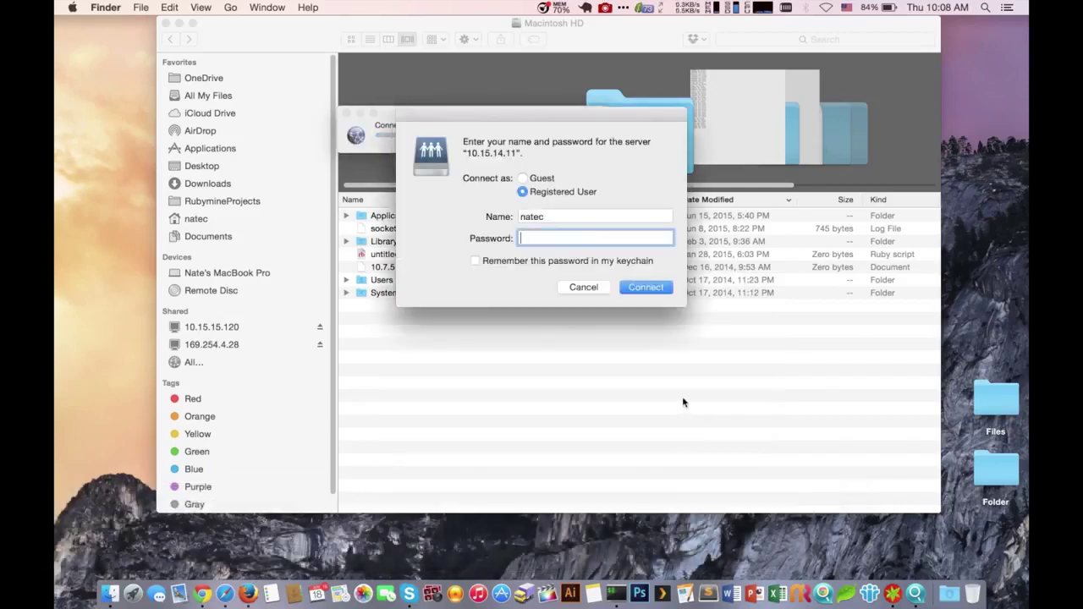
Sign in to the NAS as the admin user with its password and mount the home volume
{"action": "double_click", "coordinate": [556, 216]}
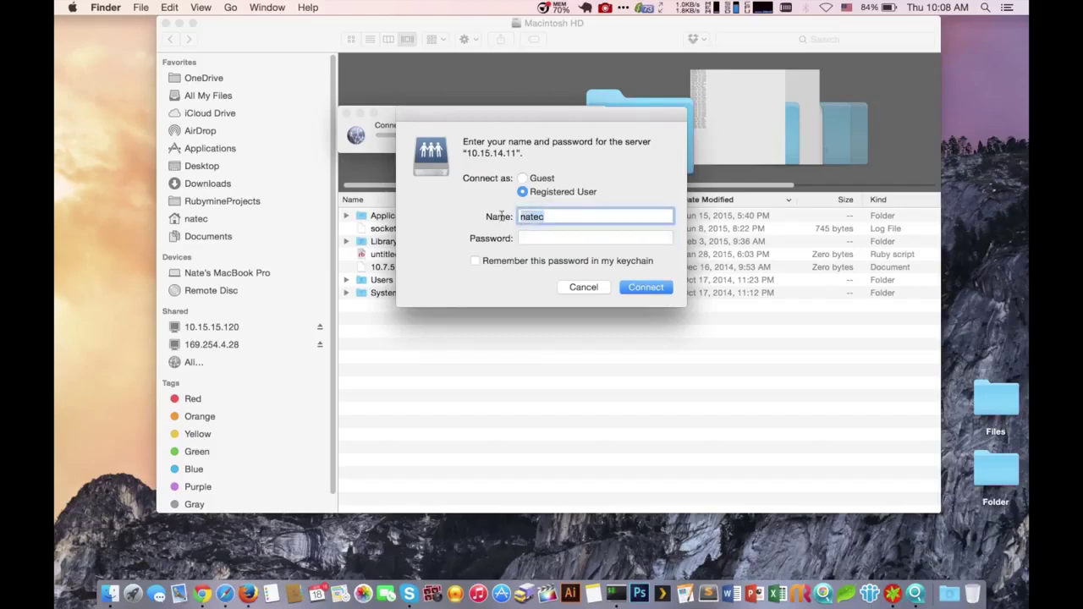
{"action": "key", "text": "BackSpace"}
{"action": "type", "text": "admin"}
{"action": "key", "text": "Tab"}
{"action": "type", "text": "a"}
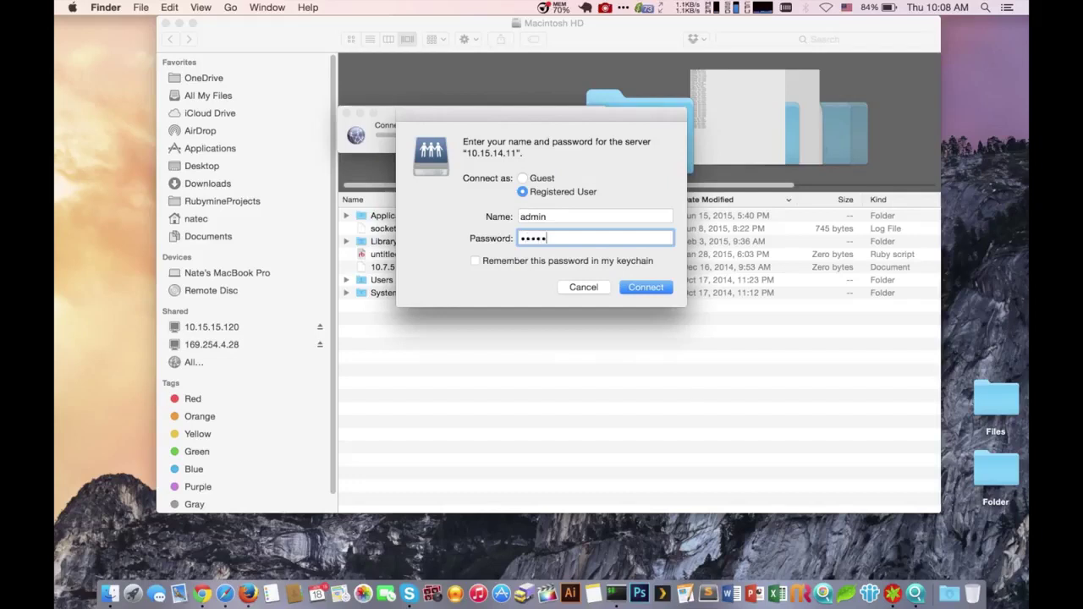
{"action": "left_click", "coordinate": [633, 290]}
{"action": "left_click", "coordinate": [633, 289]}
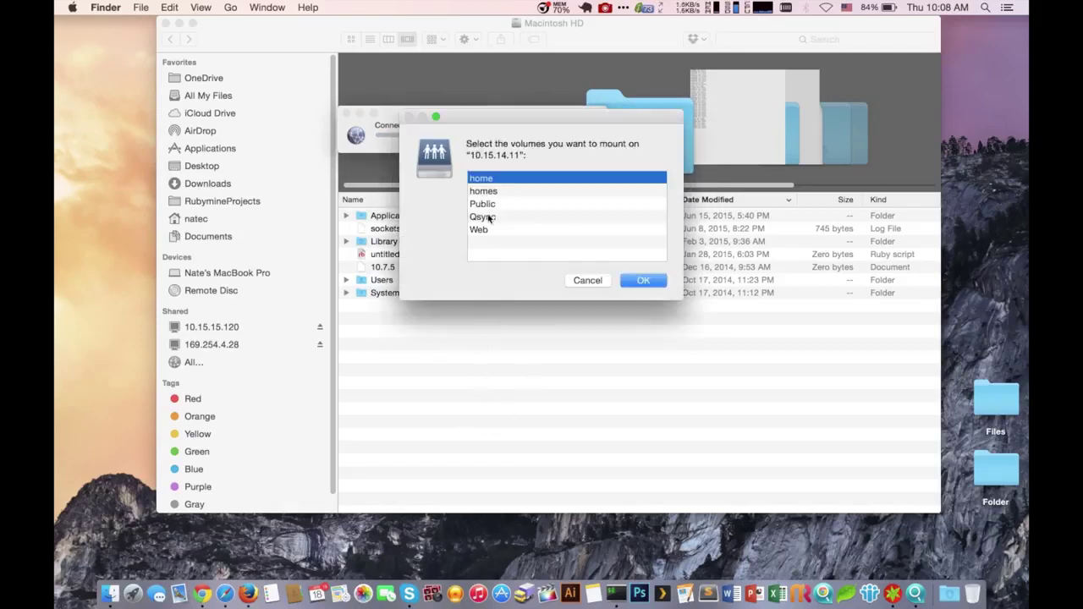
{"action": "double_click", "coordinate": [493, 180]}
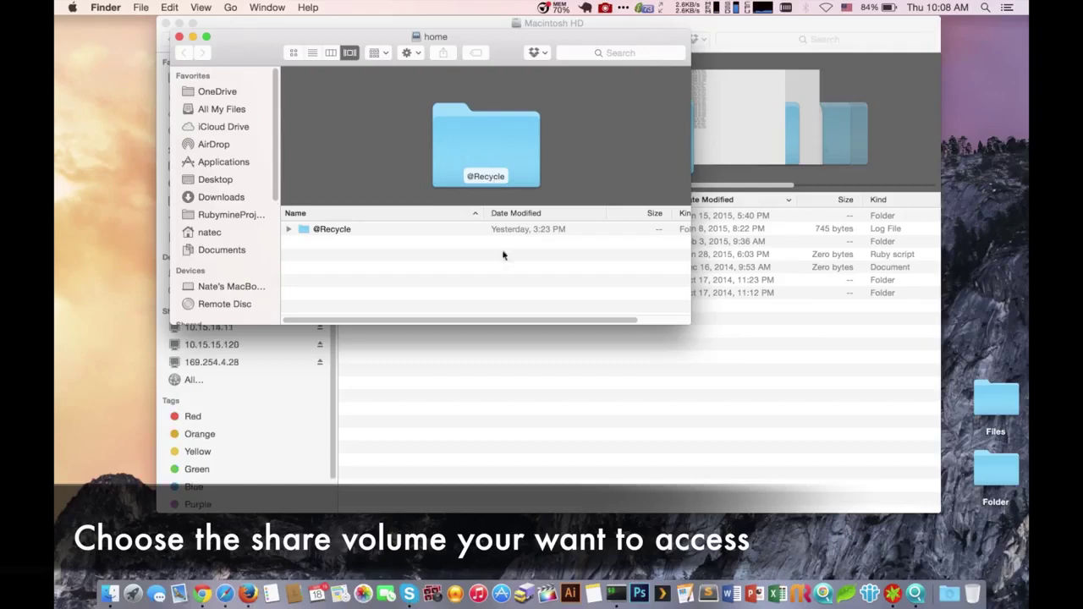
Open the desktop Files folder, drag its five image files into the home share, and close it
{"action": "left_click", "coordinate": [986, 393]}
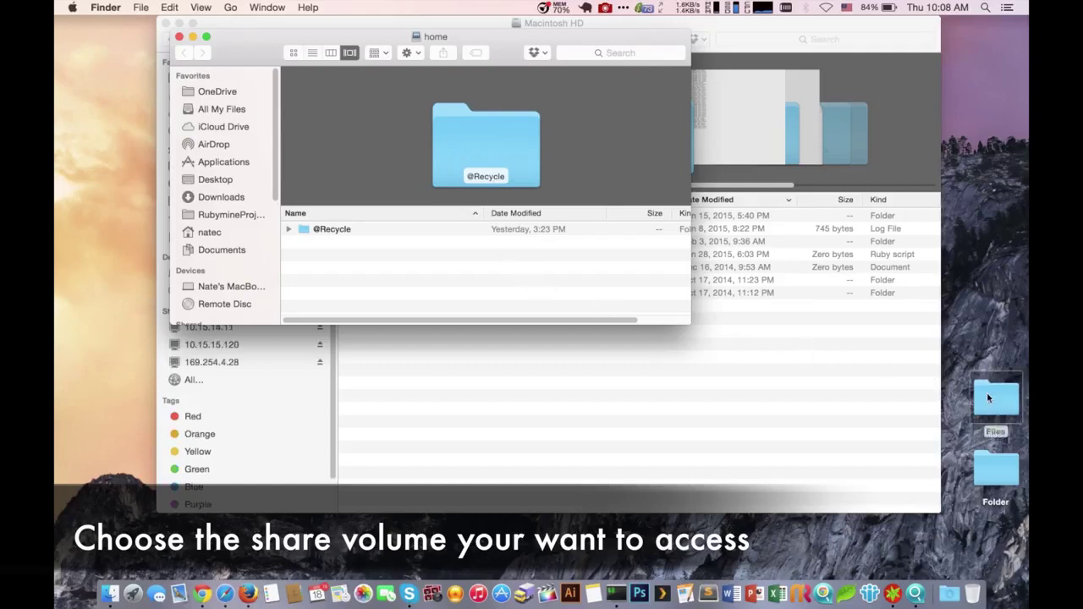
{"action": "double_click", "coordinate": [987, 392]}
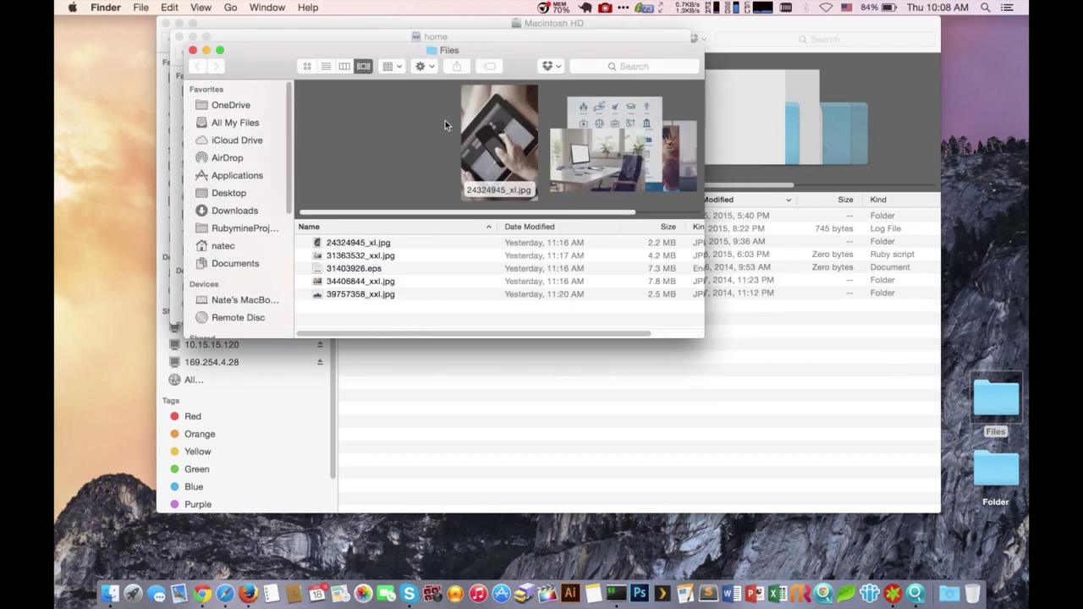
{"action": "left_click_drag", "start_coordinate": [359, 66], "coordinate": [814, 111]}
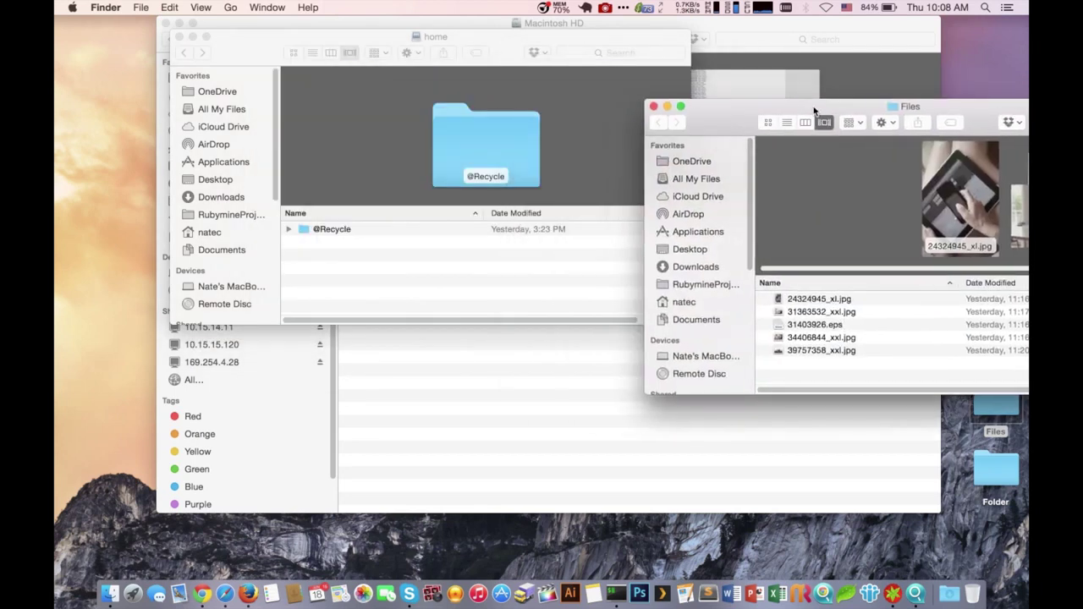
{"action": "left_click", "coordinate": [843, 300]}
{"action": "left_click", "coordinate": [844, 349], "text": "shift"}
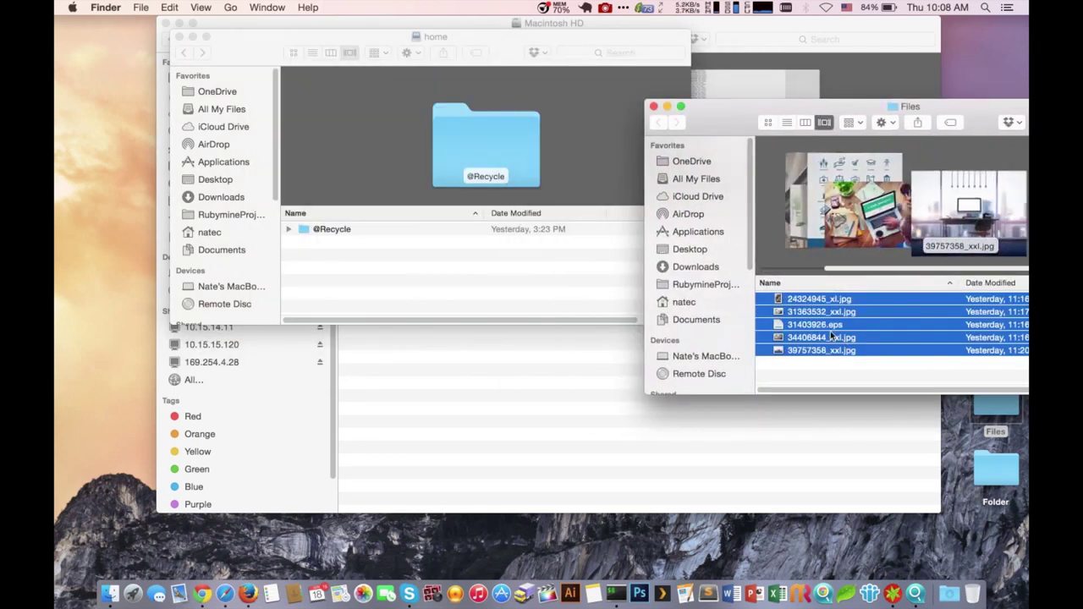
{"action": "left_click_drag", "start_coordinate": [832, 337], "coordinate": [536, 276]}
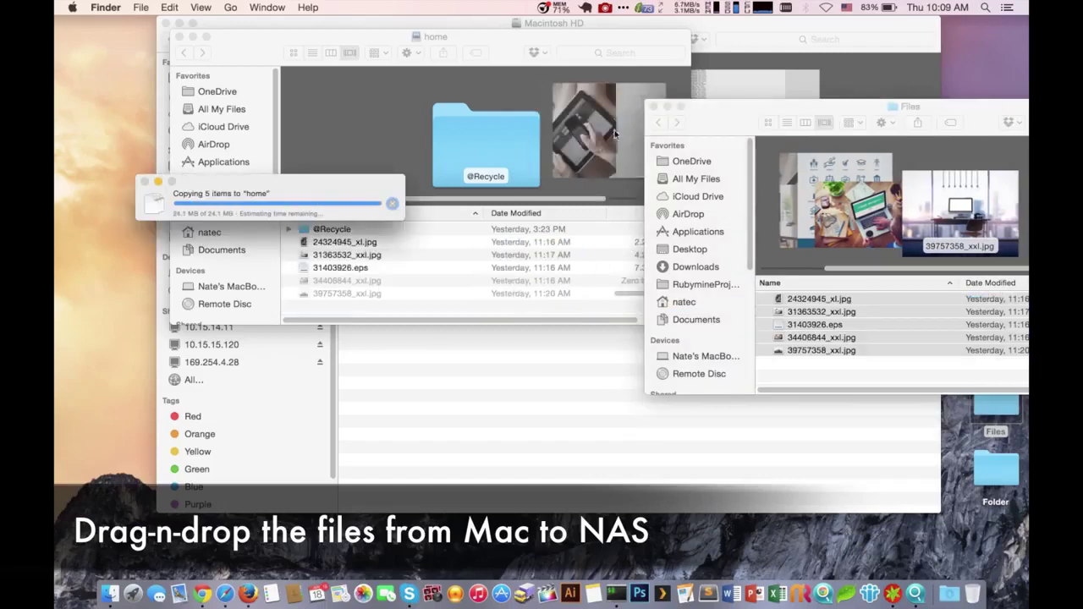
{"action": "left_click", "coordinate": [653, 107]}
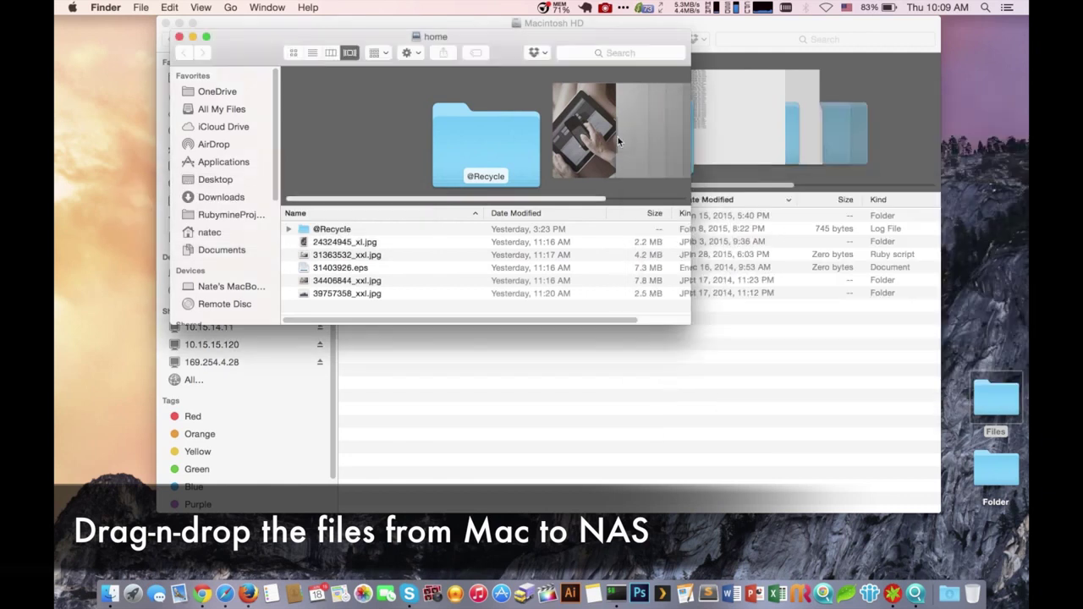
Close the Macintosh HD and Qfinder windows, leaving the home share window in view
{"action": "left_click_drag", "start_coordinate": [344, 43], "coordinate": [436, 83]}
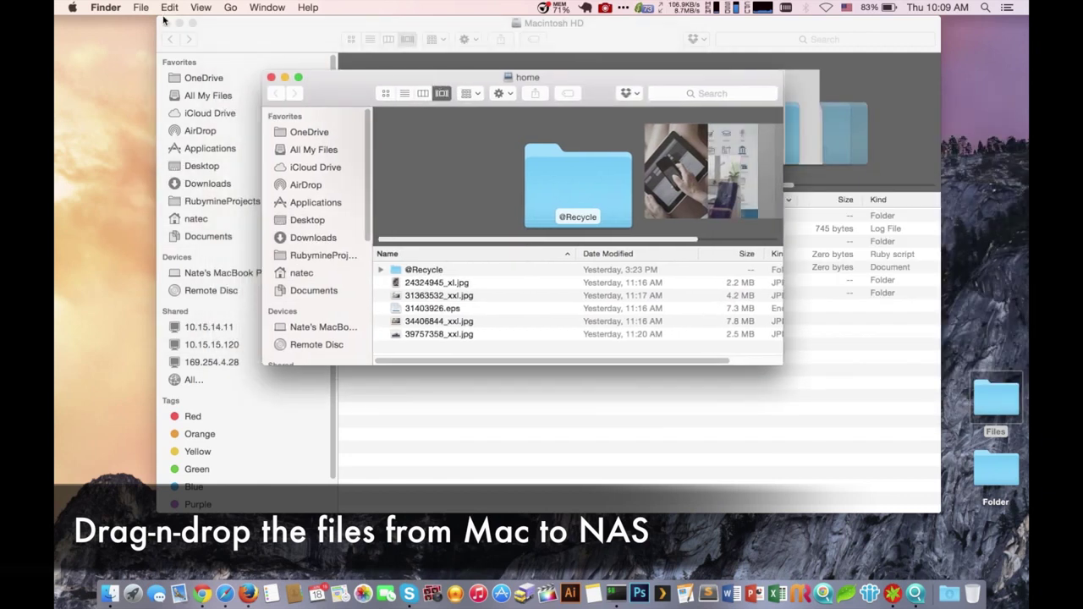
{"action": "left_click", "coordinate": [167, 22]}
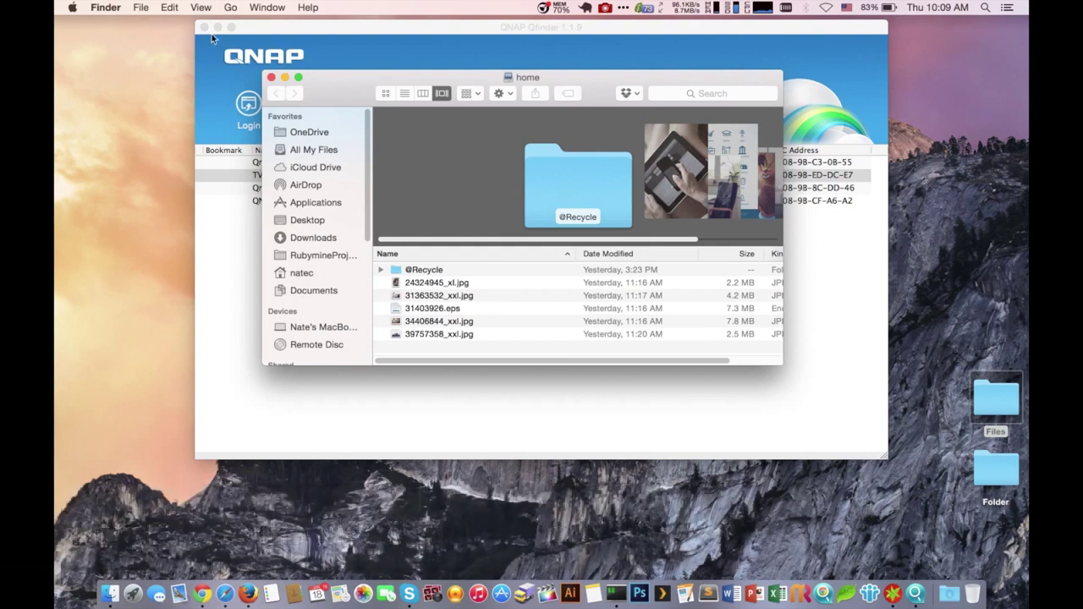
{"action": "left_click", "coordinate": [211, 34]}
{"action": "left_click", "coordinate": [203, 27]}
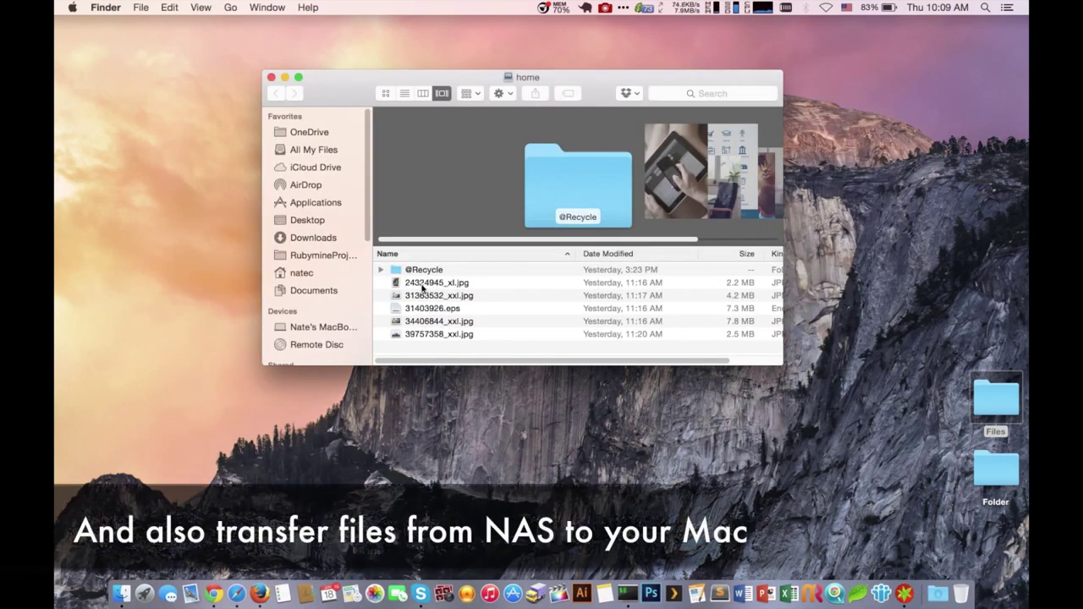
Drag all five image files from the home share onto the Mac desktop
{"action": "left_click", "coordinate": [422, 285]}
{"action": "left_click", "coordinate": [438, 335], "text": "shift"}
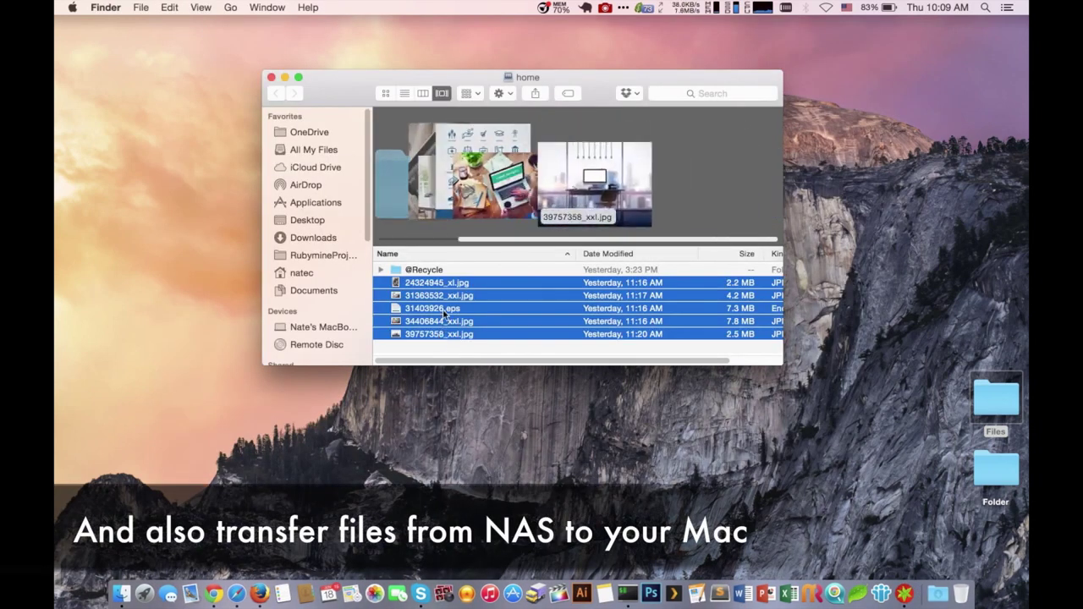
{"action": "left_click_drag", "start_coordinate": [444, 313], "coordinate": [131, 215]}
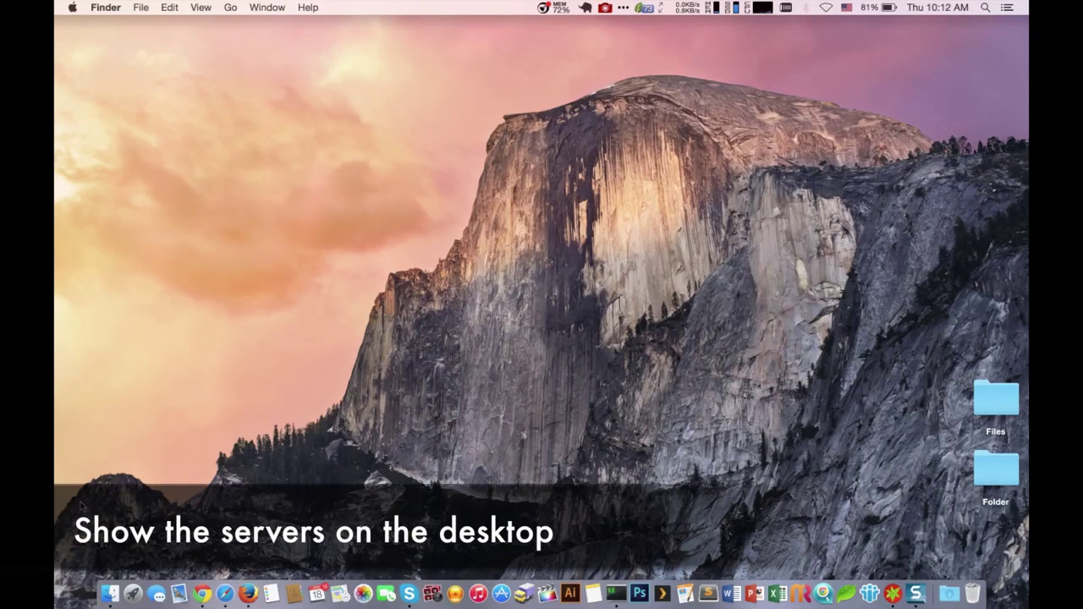
Turn on 'Connected servers' in Finder Preferences > General so home, Marketing and Public show on the desktop
{"action": "left_click", "coordinate": [110, 593]}
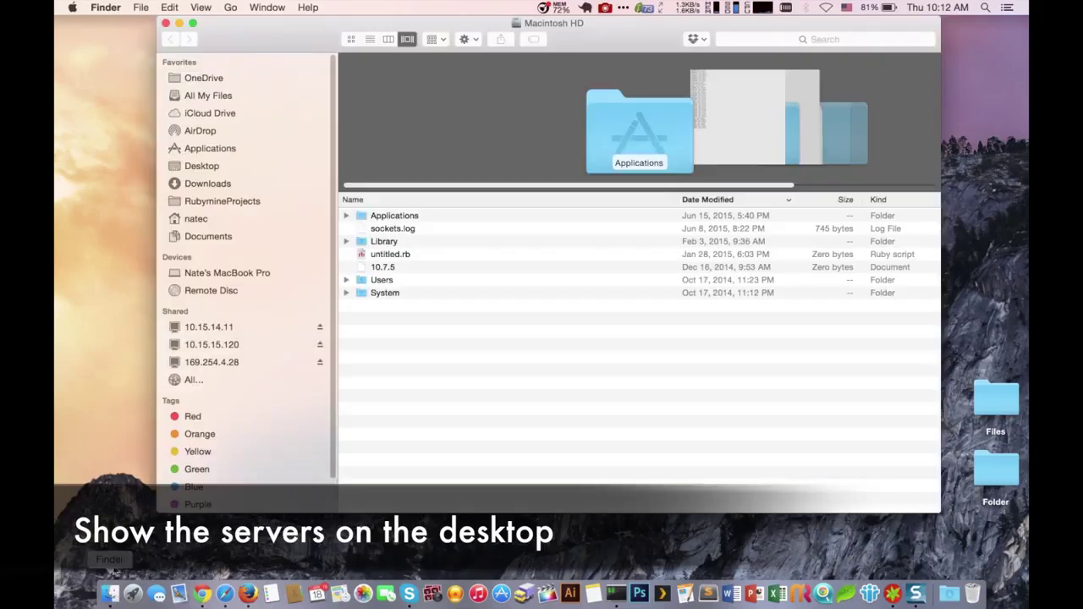
{"action": "left_click", "coordinate": [115, 9]}
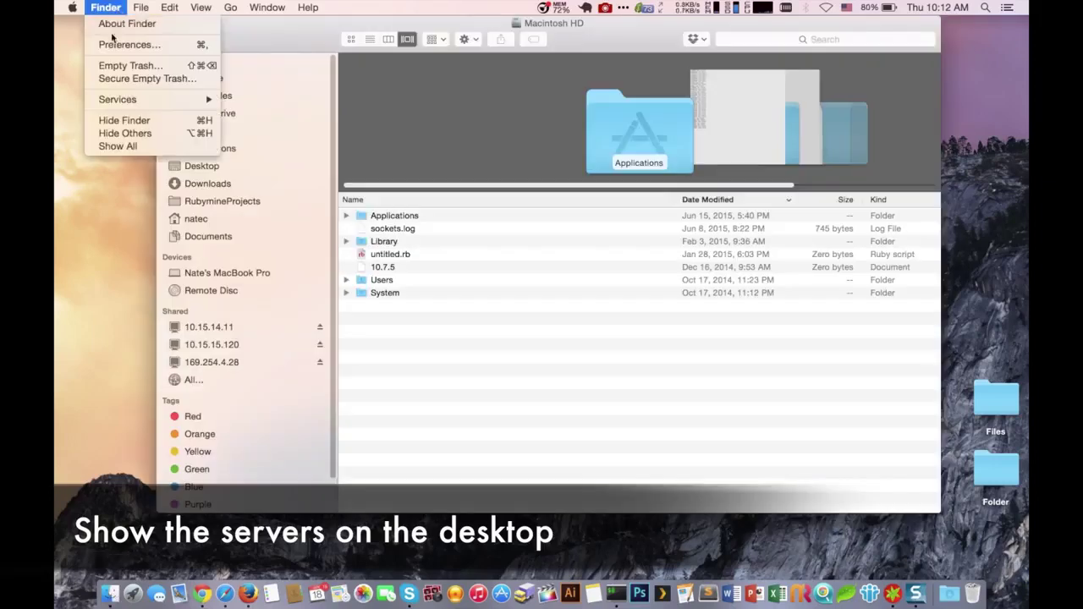
{"action": "left_click", "coordinate": [116, 44]}
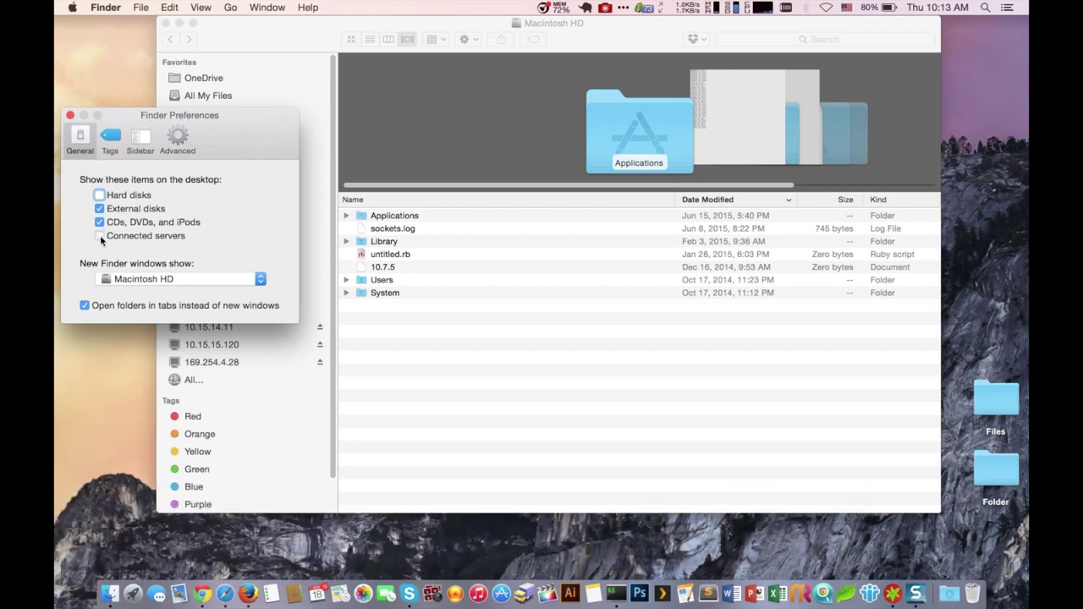
{"action": "left_click", "coordinate": [99, 235]}
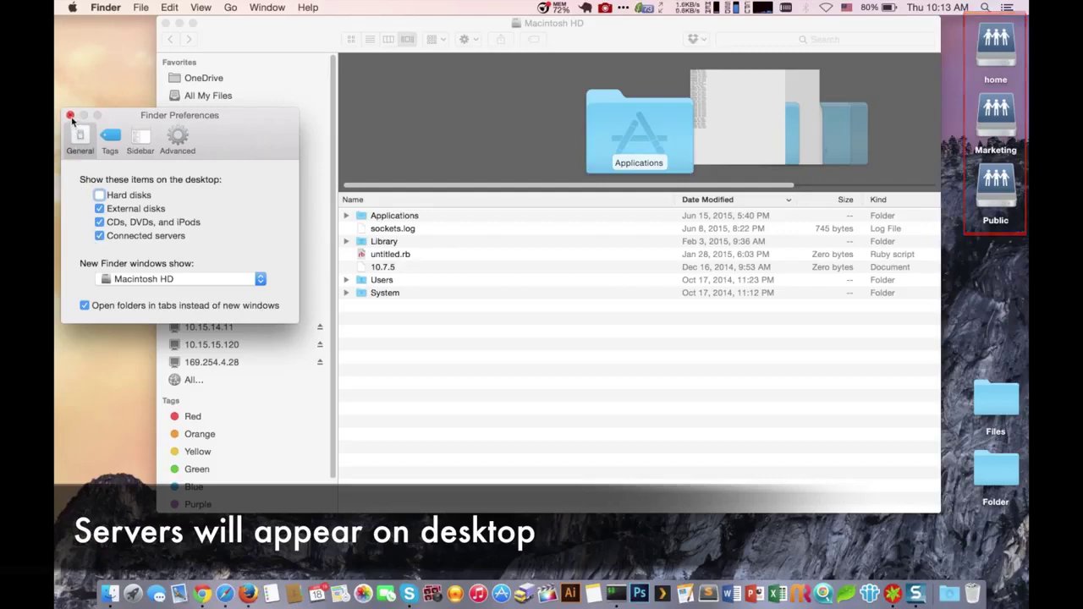
{"action": "left_click", "coordinate": [70, 115]}
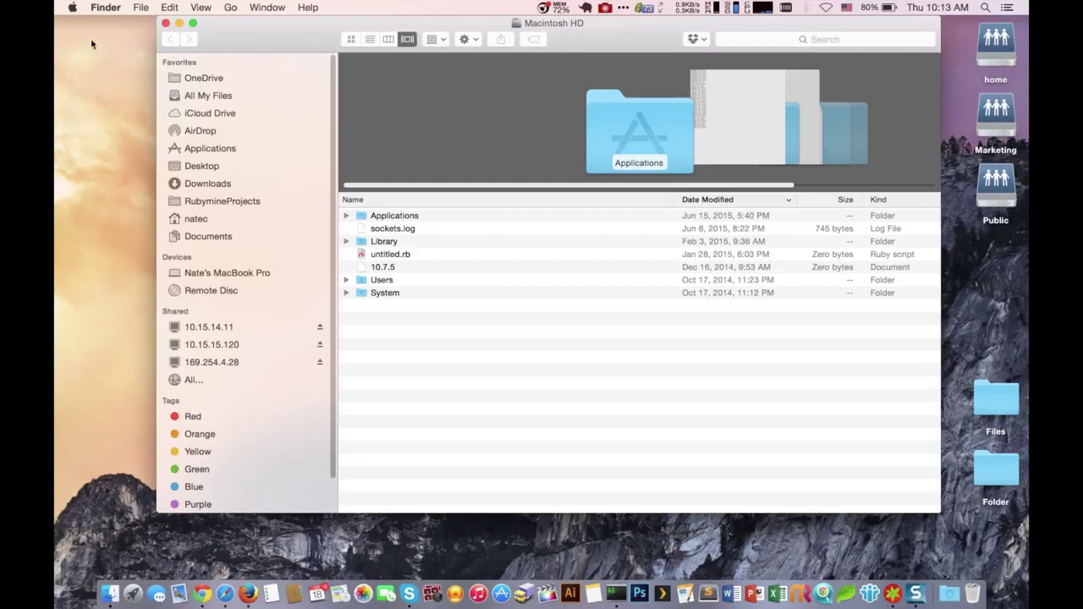
Drag the desktop home volume into Login Items under Users & Groups in System Preferences
{"action": "left_click", "coordinate": [73, 8]}
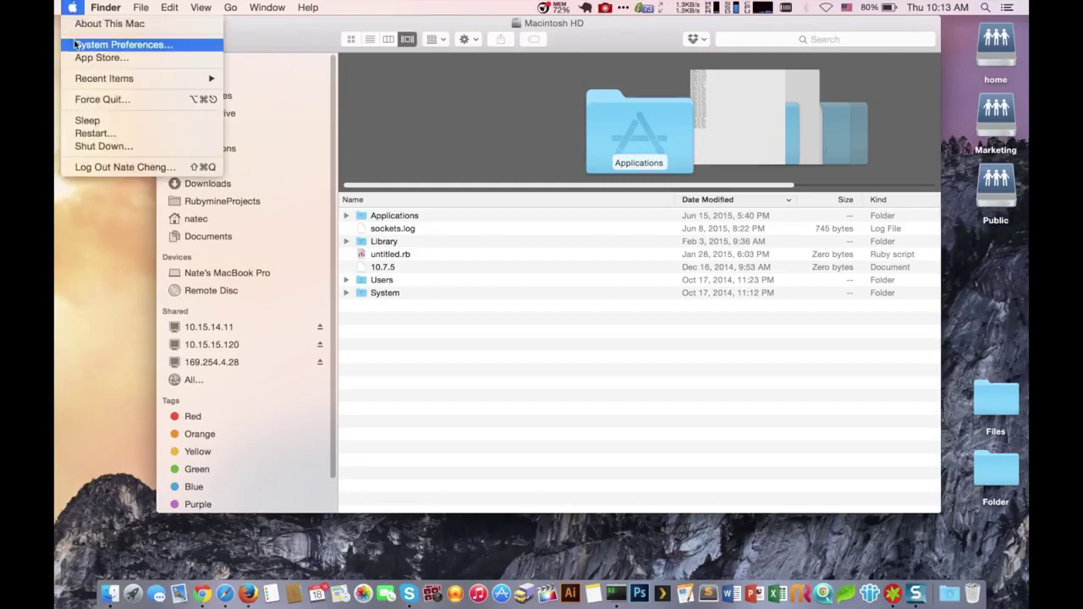
{"action": "left_click", "coordinate": [75, 44]}
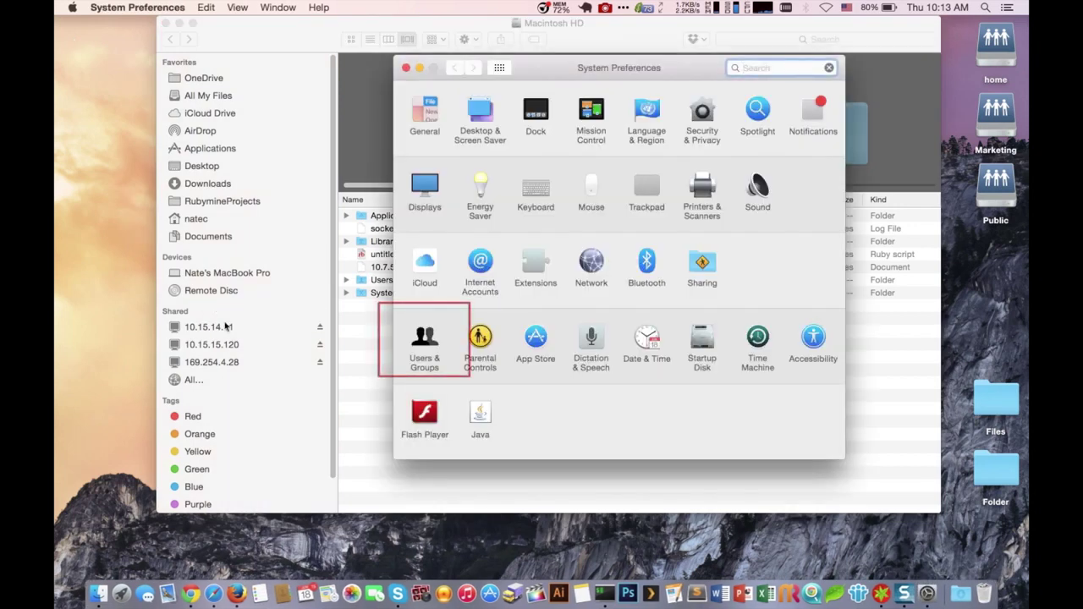
{"action": "left_click", "coordinate": [417, 339]}
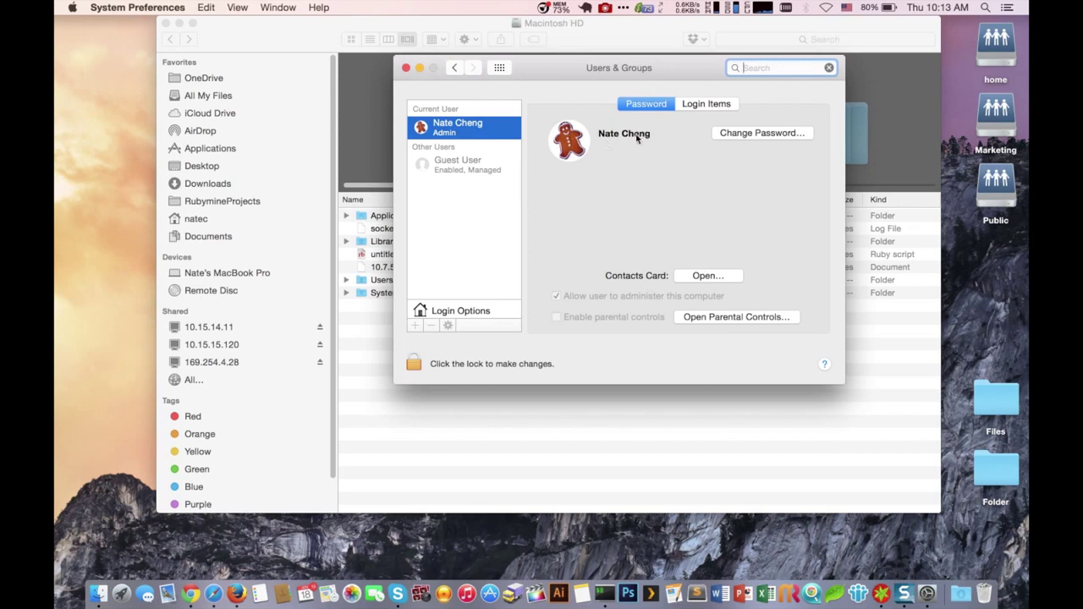
{"action": "left_click", "coordinate": [685, 111]}
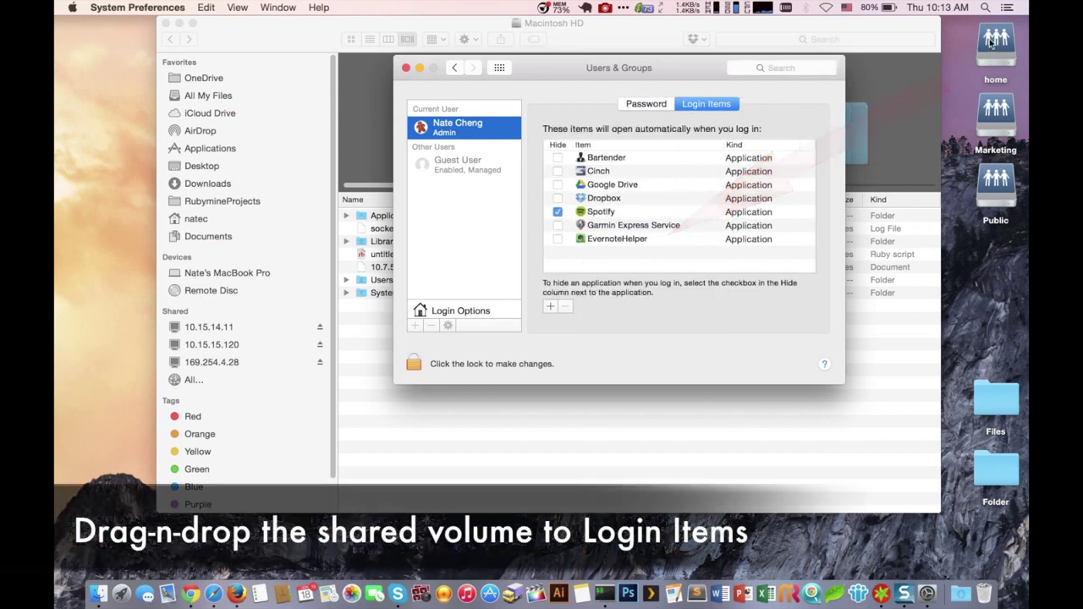
{"action": "left_click_drag", "start_coordinate": [992, 46], "coordinate": [694, 225]}
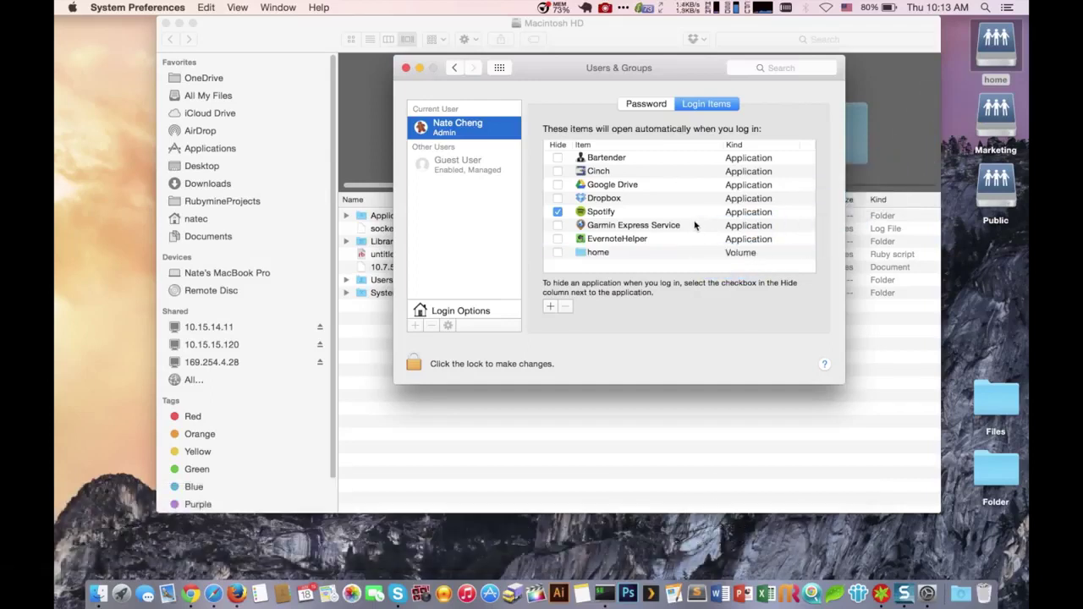
{"action": "left_click", "coordinate": [406, 68]}
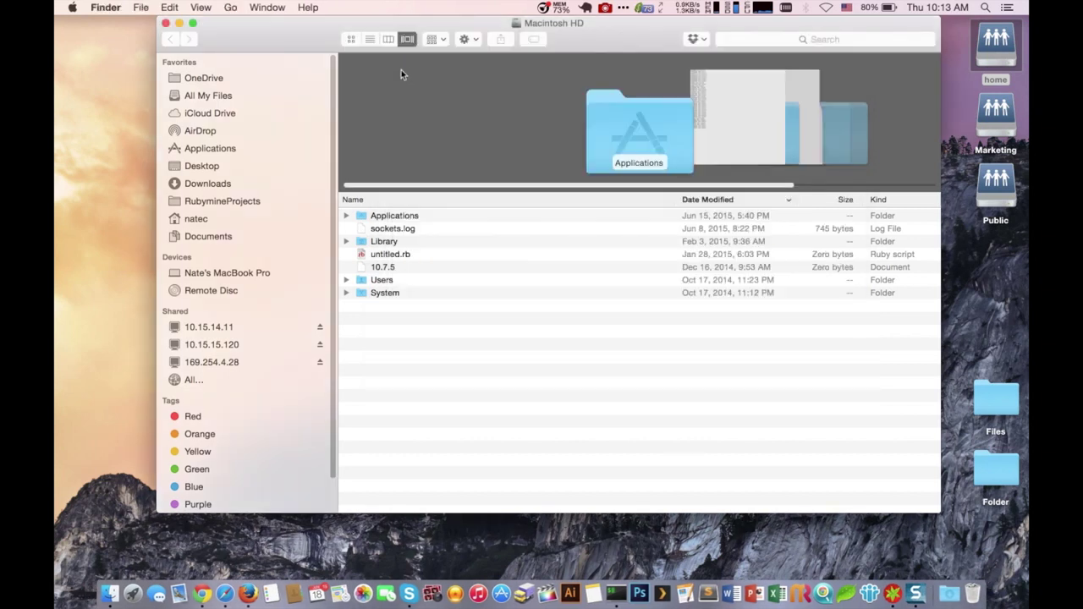